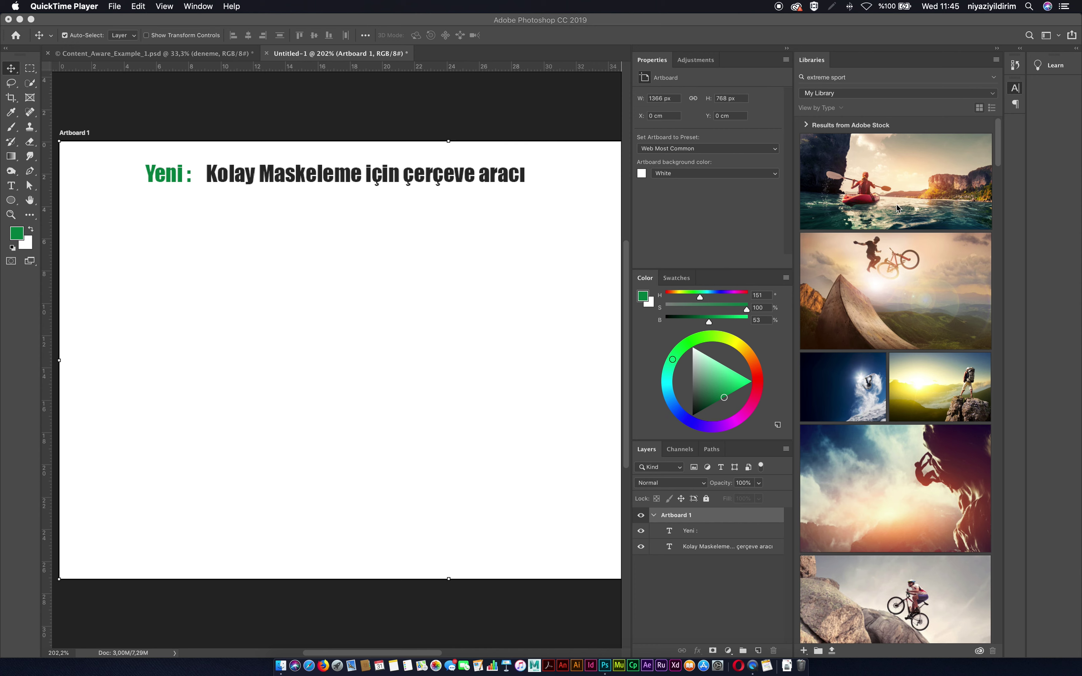
Step: Place the kayak stock photo from Libraries onto the artboard
{"action": "left_click_drag", "start_coordinate": [938, 192], "coordinate": [353, 354]}
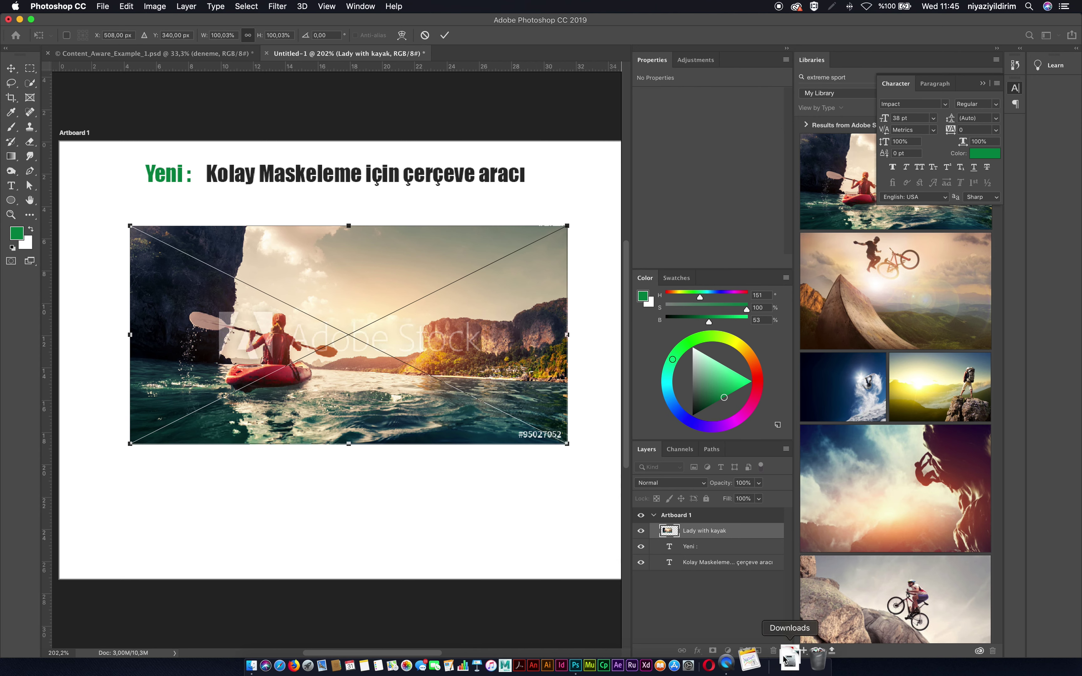
{"action": "key", "text": "Return"}
{"action": "left_click", "coordinate": [744, 591]}
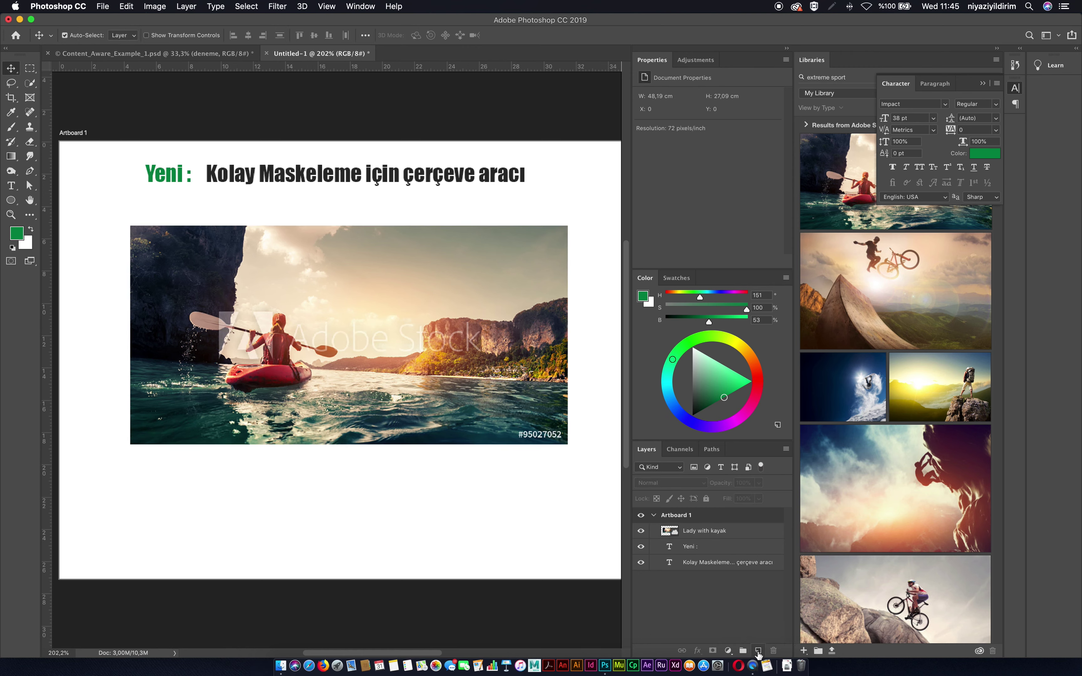
Step: Add a new empty layer and set the foreground colour to pure red ff0000
{"action": "left_click", "coordinate": [758, 651]}
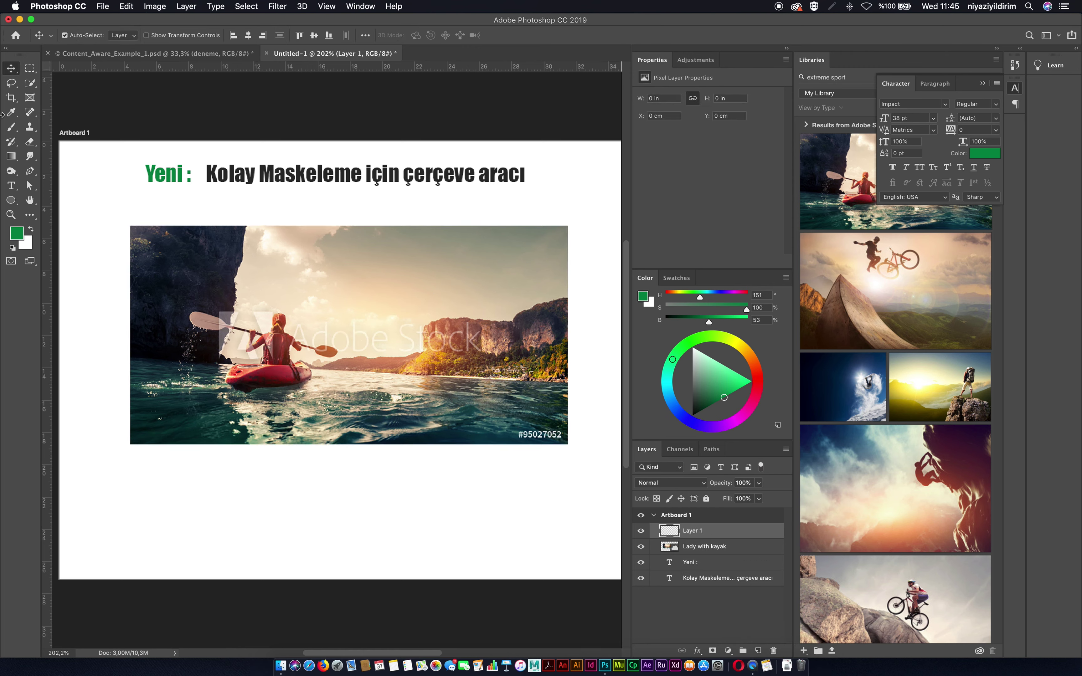
{"action": "left_click", "coordinate": [12, 127]}
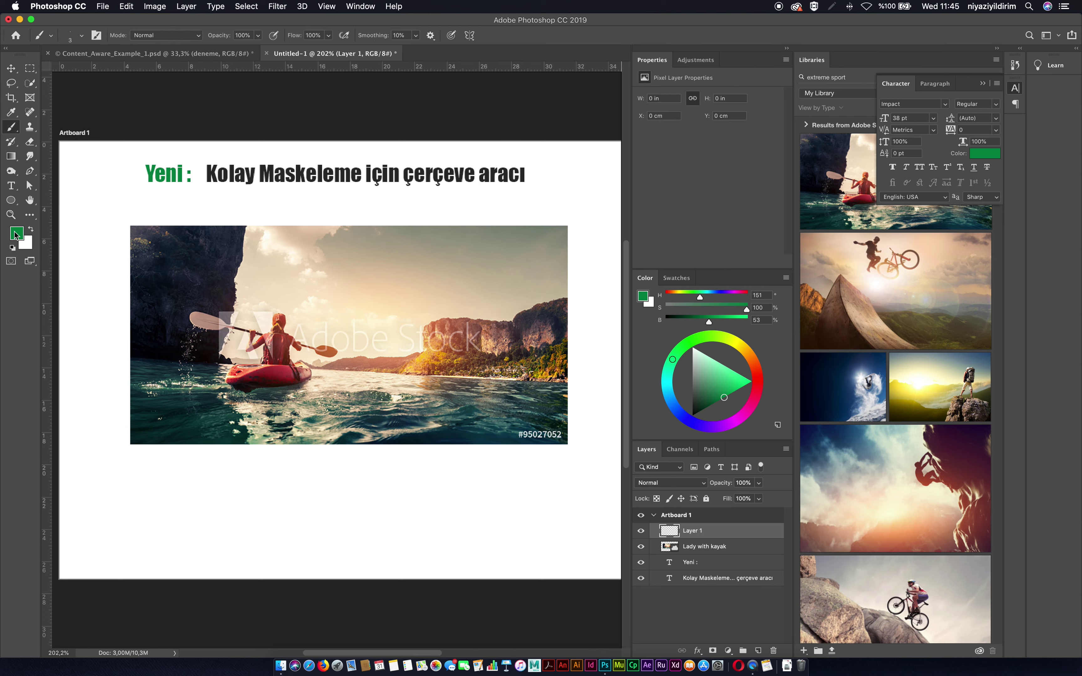
{"action": "left_click", "coordinate": [16, 235]}
{"action": "left_click_drag", "start_coordinate": [205, 235], "coordinate": [156, 286]}
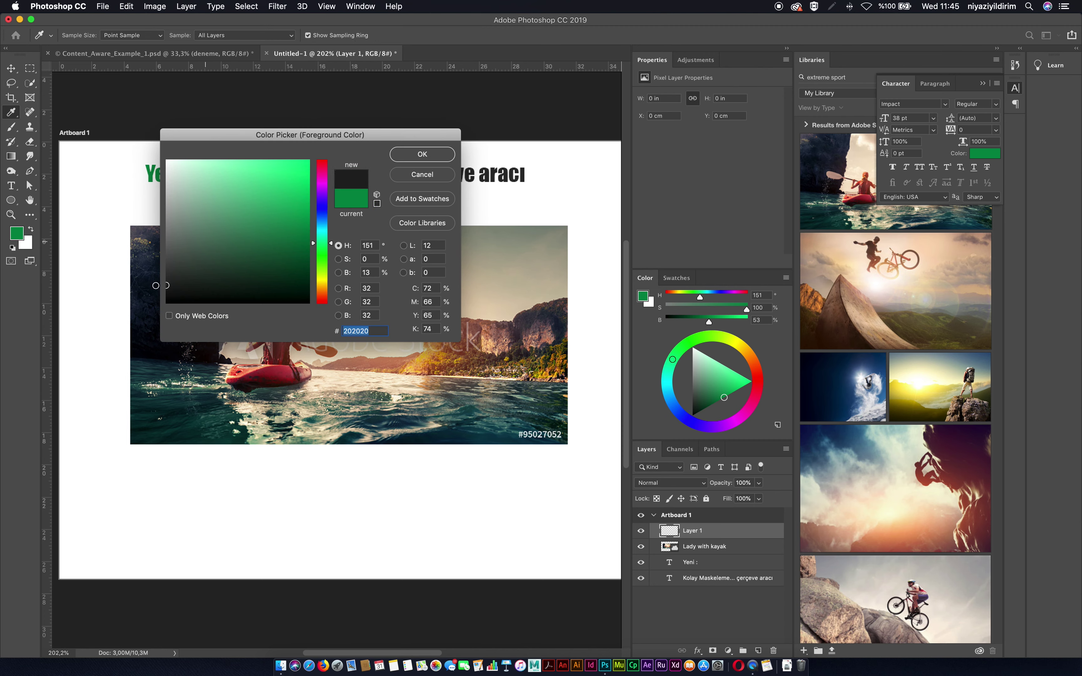
{"action": "left_click", "coordinate": [327, 160]}
{"action": "left_click_drag", "start_coordinate": [293, 168], "coordinate": [316, 157]}
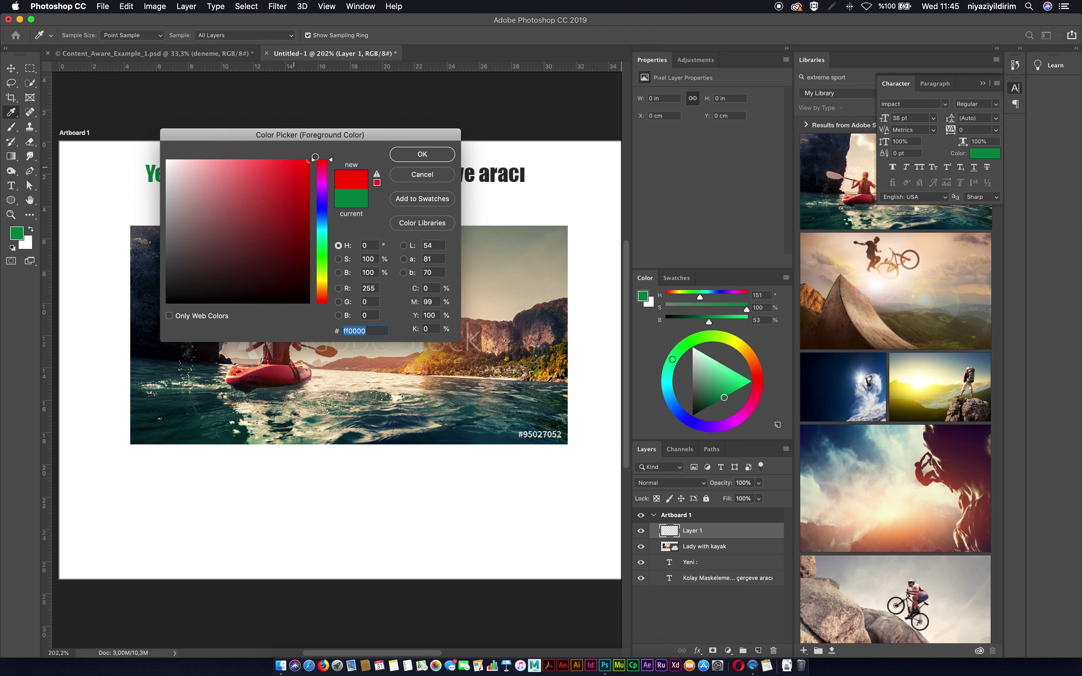
{"action": "left_click", "coordinate": [422, 155]}
Step: Paint thick red strokes across the photo with an 83 px brush
{"action": "key", "text": "b"}
{"action": "right_click", "coordinate": [439, 341]}
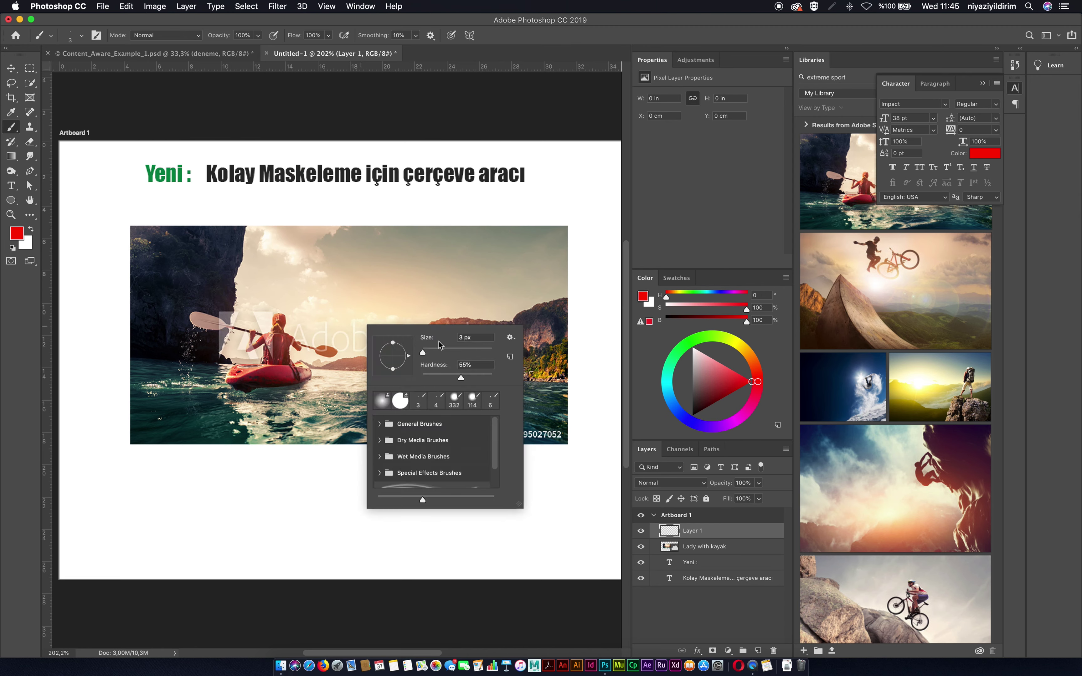
{"action": "left_click_drag", "start_coordinate": [453, 352], "coordinate": [453, 354]}
{"action": "mouse_move", "coordinate": [113, 423]}
{"action": "left_mouse_down"}
{"action": "mouse_move", "coordinate": [331, 314]}
{"action": "mouse_move", "coordinate": [340, 286]}
{"action": "mouse_move", "coordinate": [372, 354]}
{"action": "left_mouse_up"}
{"action": "mouse_move", "coordinate": [439, 327]}
{"action": "left_mouse_down"}
{"action": "mouse_move", "coordinate": [554, 277]}
{"action": "mouse_move", "coordinate": [340, 412]}
{"action": "mouse_move", "coordinate": [439, 358]}
{"action": "mouse_move", "coordinate": [400, 339]}
{"action": "mouse_move", "coordinate": [492, 315]}
{"action": "mouse_move", "coordinate": [389, 306]}
{"action": "left_mouse_up"}
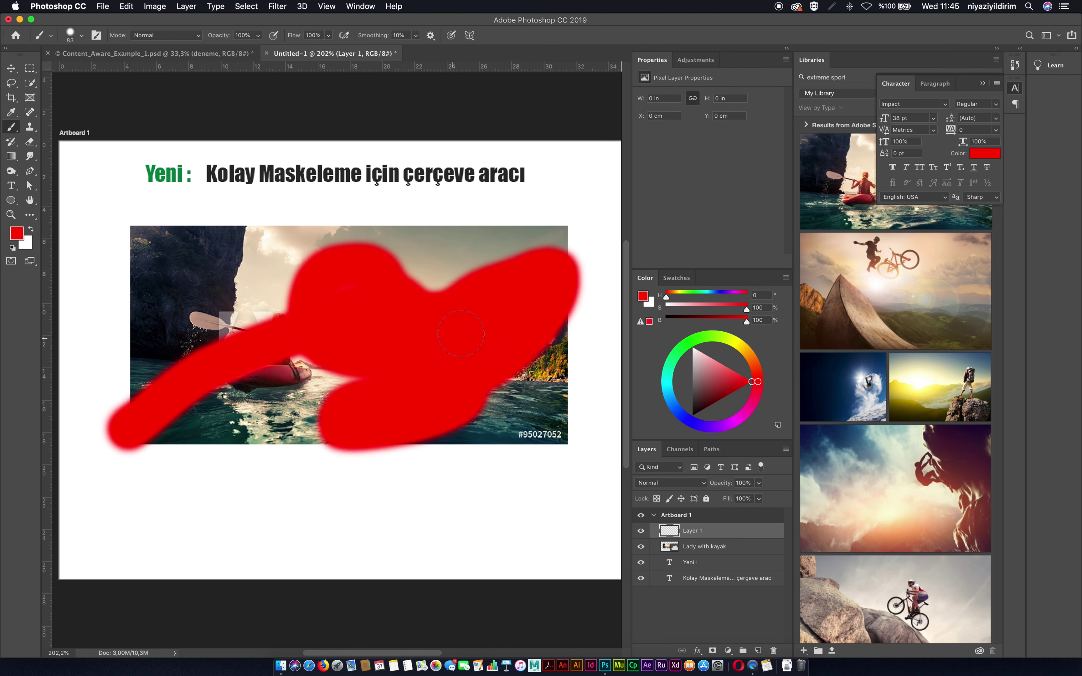
Step: Move 'Lady with kayak' above Layer 1 and clip it to the red paint
{"action": "left_click", "coordinate": [705, 535], "text": "alt"}
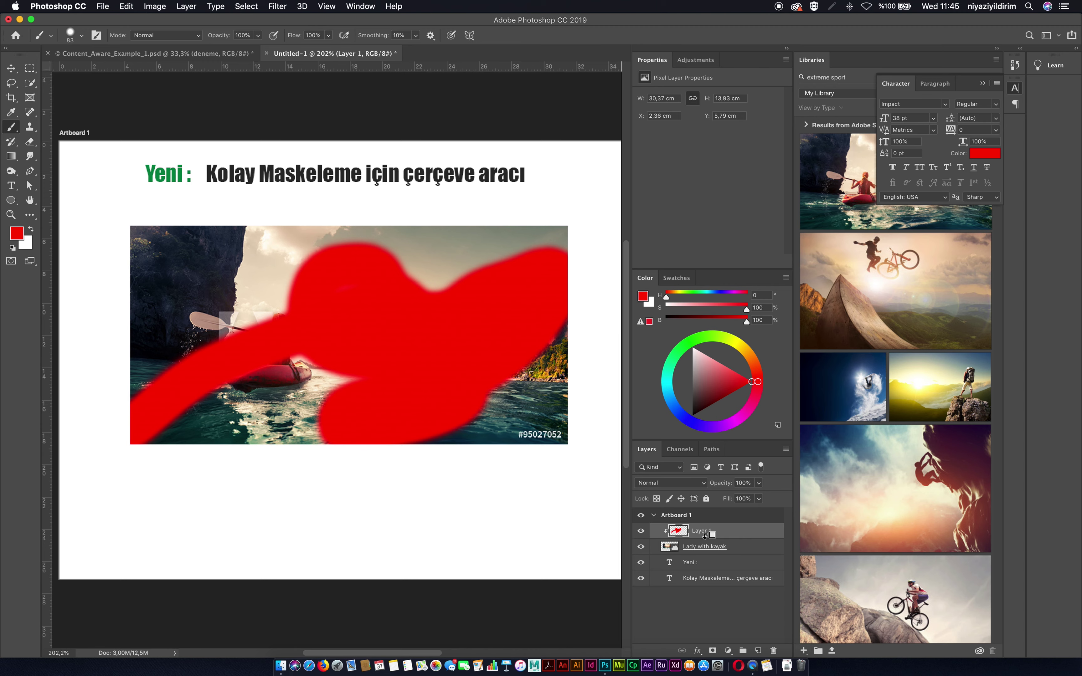
{"action": "left_click", "coordinate": [705, 536], "text": "alt"}
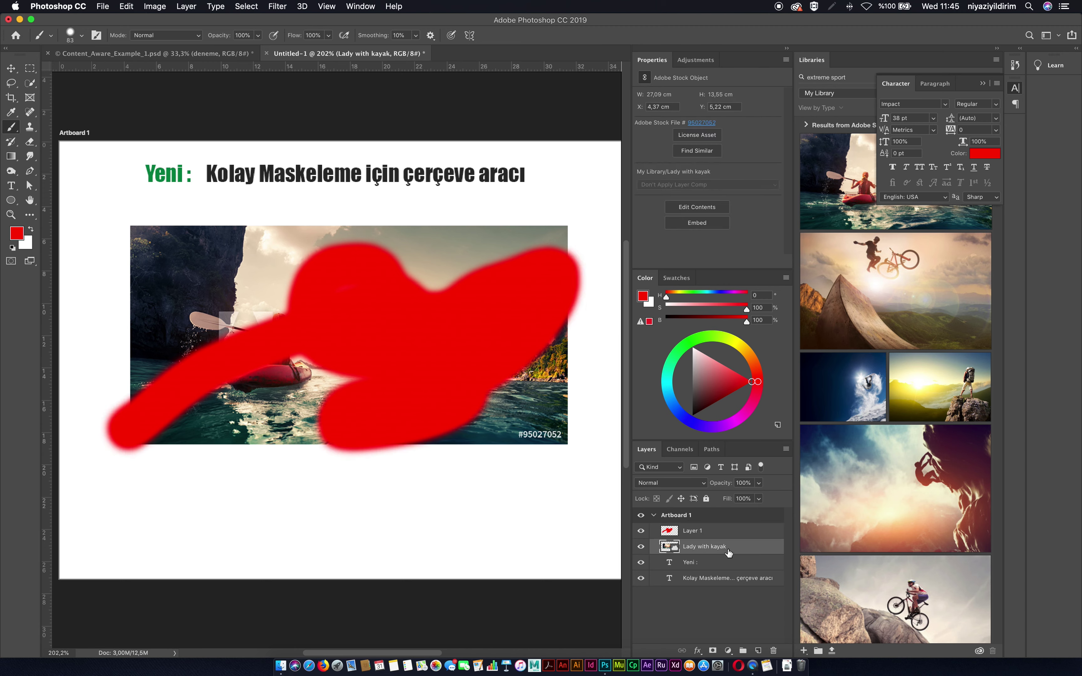
{"action": "left_click_drag", "start_coordinate": [705, 554], "coordinate": [708, 534]}
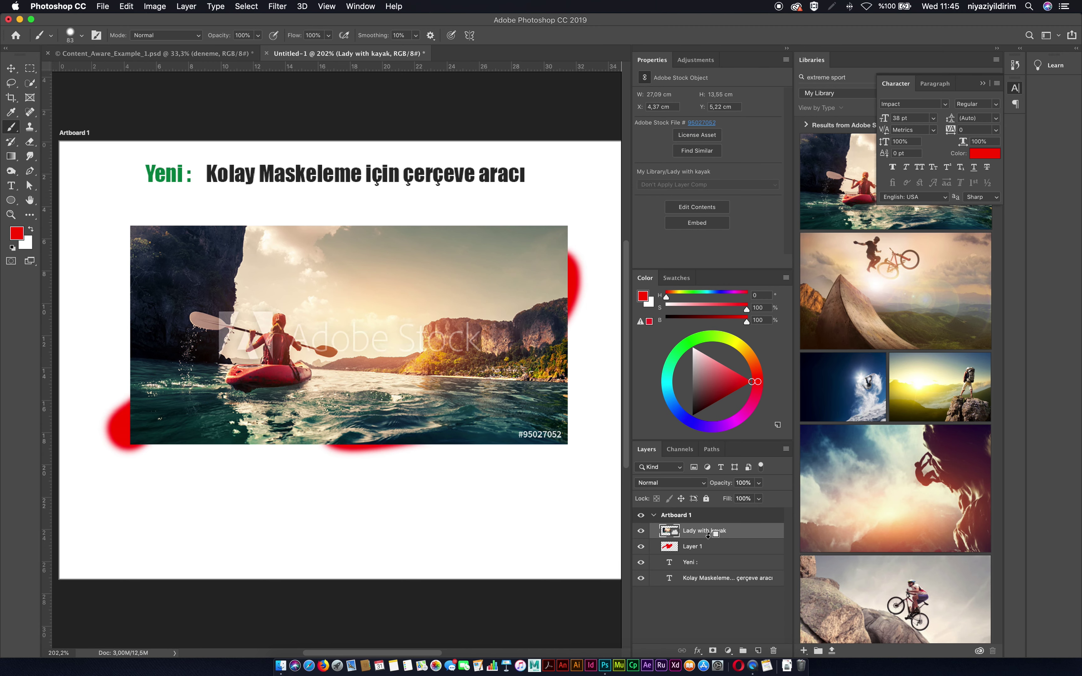
{"action": "left_click", "coordinate": [707, 537], "text": "alt"}
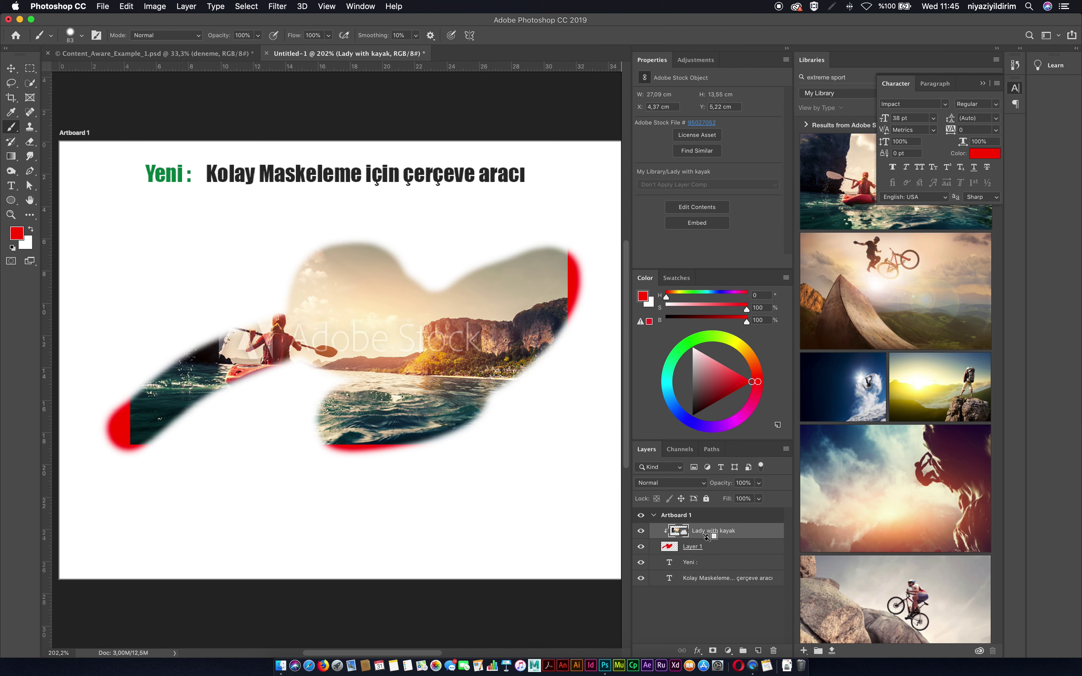
{"action": "left_click", "coordinate": [707, 537], "text": "alt"}
{"action": "left_click", "coordinate": [707, 536], "text": "alt"}
Step: Paint more on Layer 1, erase its edges, then select both kayak layers for deletion
{"action": "left_click", "coordinate": [680, 546]}
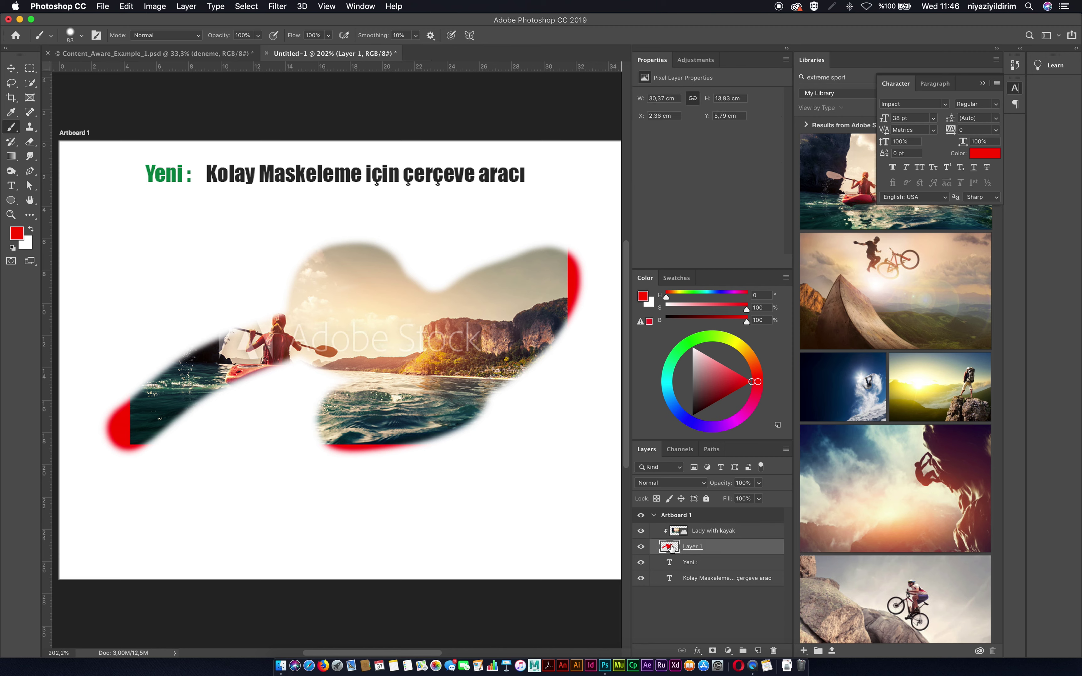
{"action": "mouse_move", "coordinate": [107, 425]}
{"action": "left_mouse_down"}
{"action": "mouse_move", "coordinate": [249, 327]}
{"action": "mouse_move", "coordinate": [431, 244]}
{"action": "mouse_move", "coordinate": [528, 262]}
{"action": "left_mouse_up"}
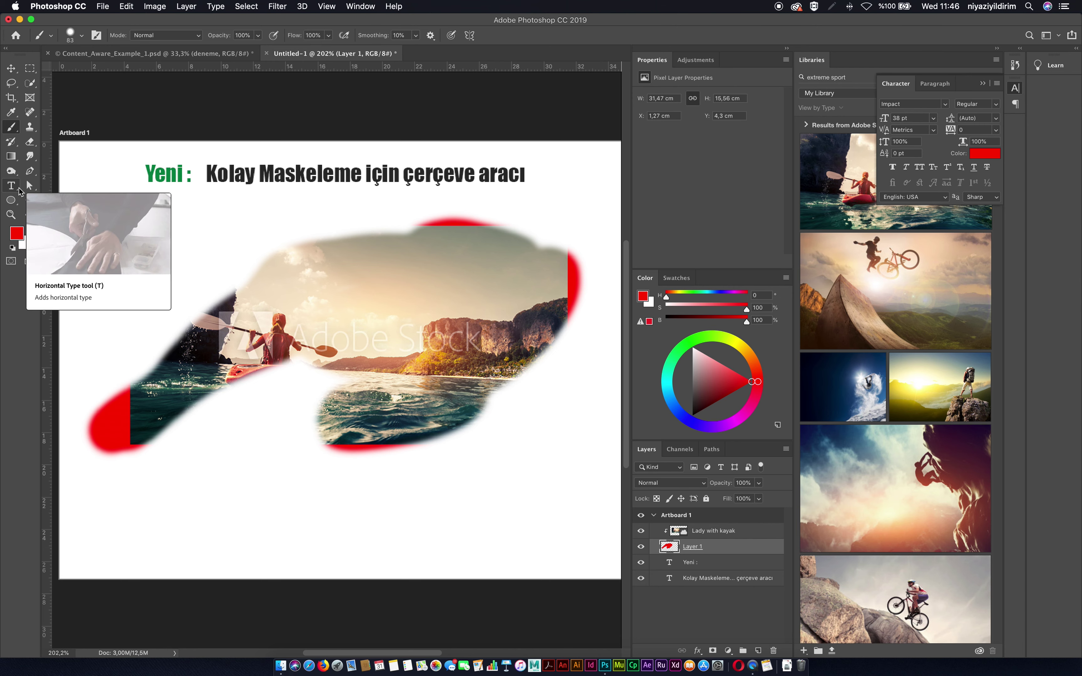
{"action": "left_click", "coordinate": [30, 141]}
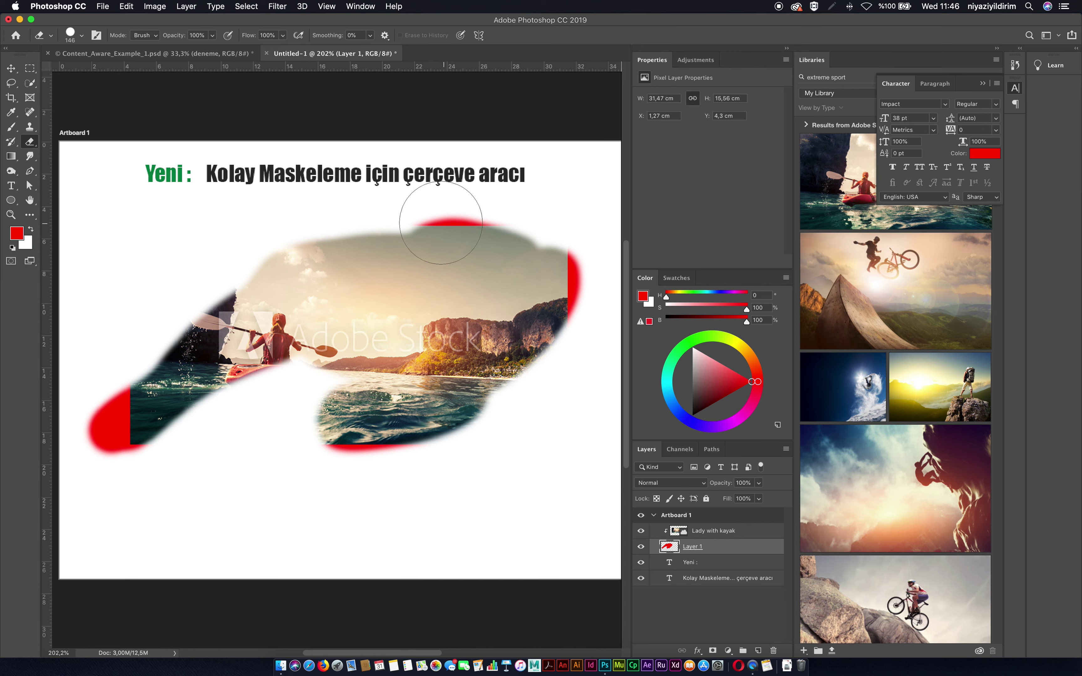
{"action": "mouse_move", "coordinate": [441, 222]}
{"action": "left_mouse_down"}
{"action": "mouse_move", "coordinate": [328, 431]}
{"action": "mouse_move", "coordinate": [512, 368]}
{"action": "mouse_move", "coordinate": [338, 399]}
{"action": "mouse_move", "coordinate": [109, 386]}
{"action": "mouse_move", "coordinate": [146, 464]}
{"action": "mouse_move", "coordinate": [150, 382]}
{"action": "mouse_move", "coordinate": [193, 415]}
{"action": "left_mouse_up"}
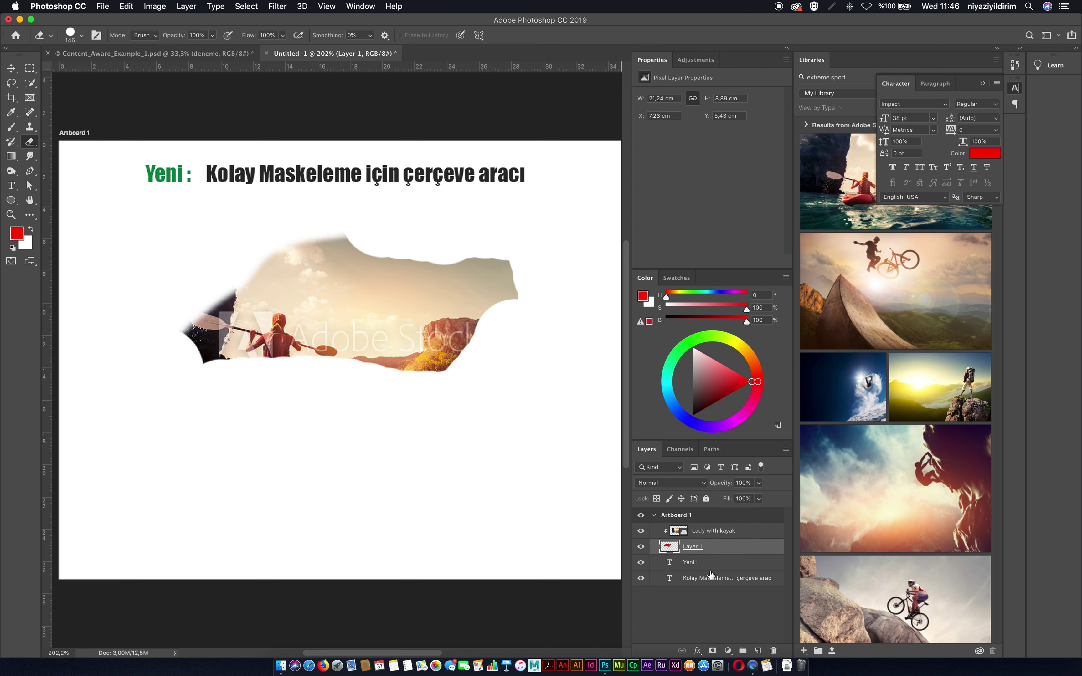
{"action": "left_click", "coordinate": [753, 535]}
{"action": "left_click", "coordinate": [749, 547], "text": "shift"}
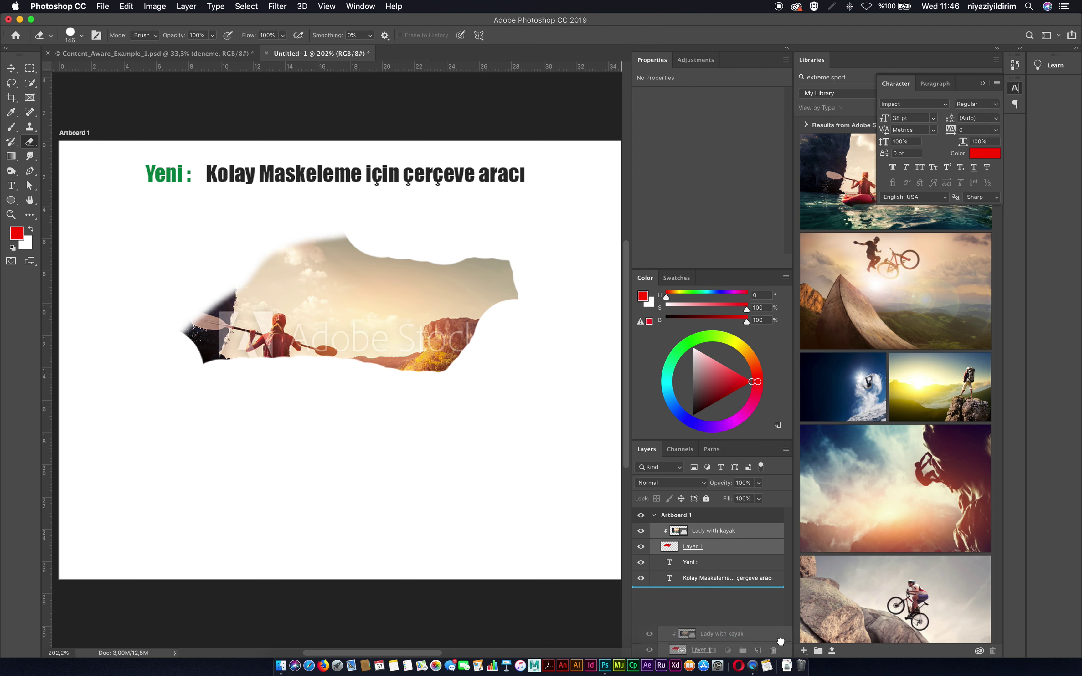
Step: Delete the old kayak layers and draw an elliptical Frame 1 and square Frame 2
{"action": "left_click_drag", "start_coordinate": [749, 547], "coordinate": [773, 650]}
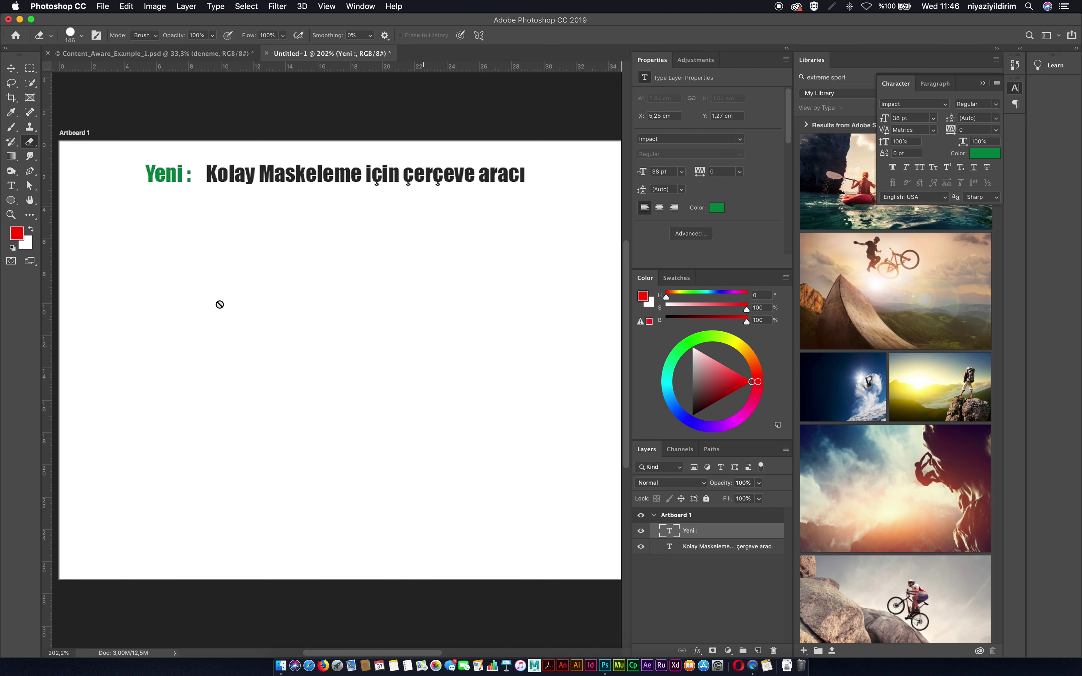
{"action": "left_click", "coordinate": [33, 99]}
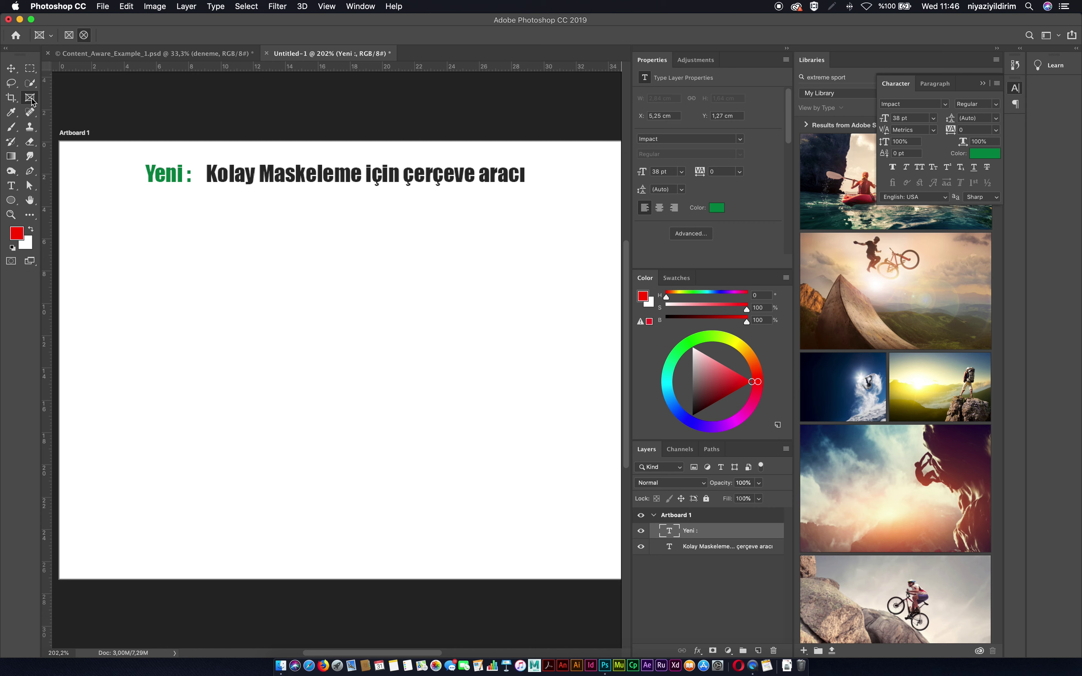
{"action": "scroll", "coordinate": [71, 41], "scroll_direction": "left", "scroll_amount": 1}
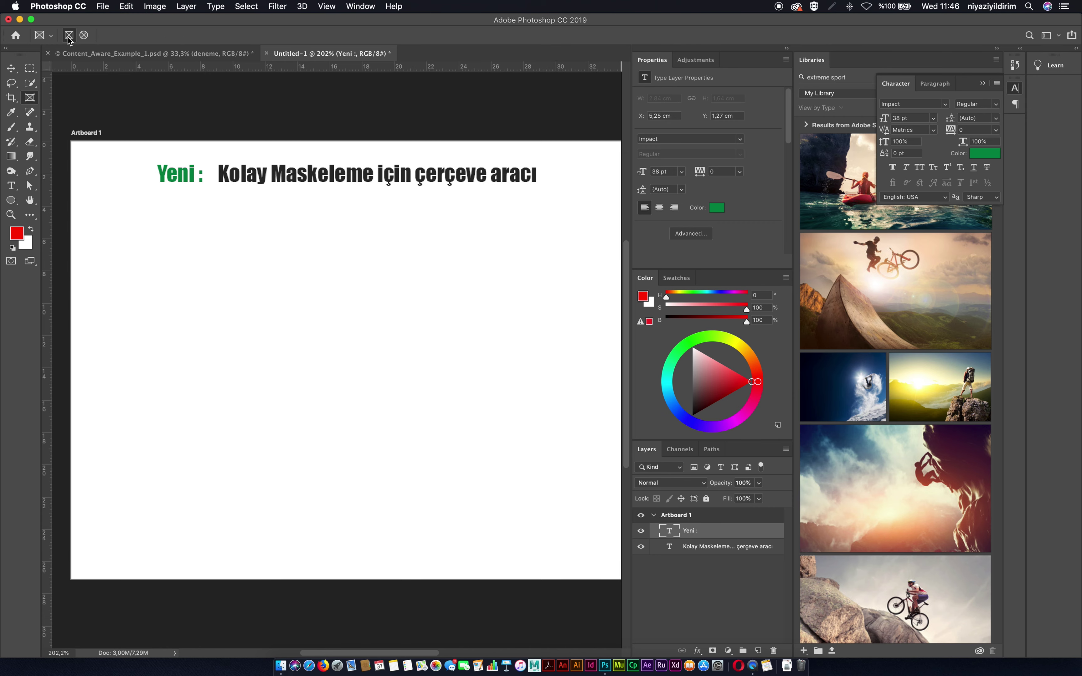
{"action": "left_click", "coordinate": [84, 36]}
{"action": "left_click_drag", "start_coordinate": [113, 274], "coordinate": [203, 365]}
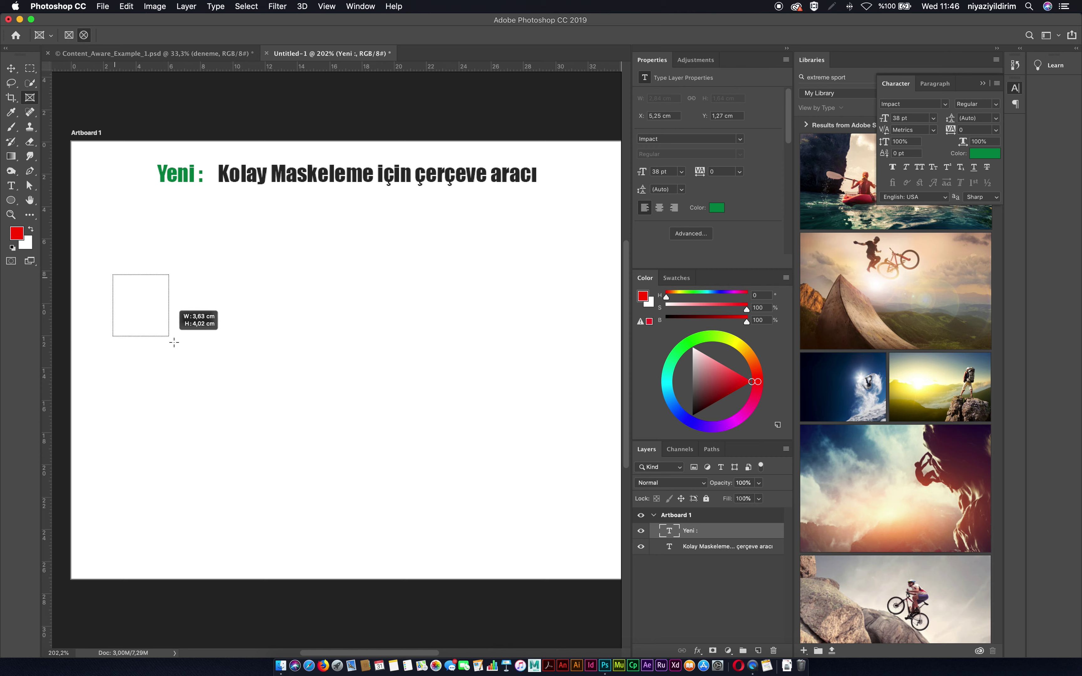
{"action": "left_click", "coordinate": [72, 37]}
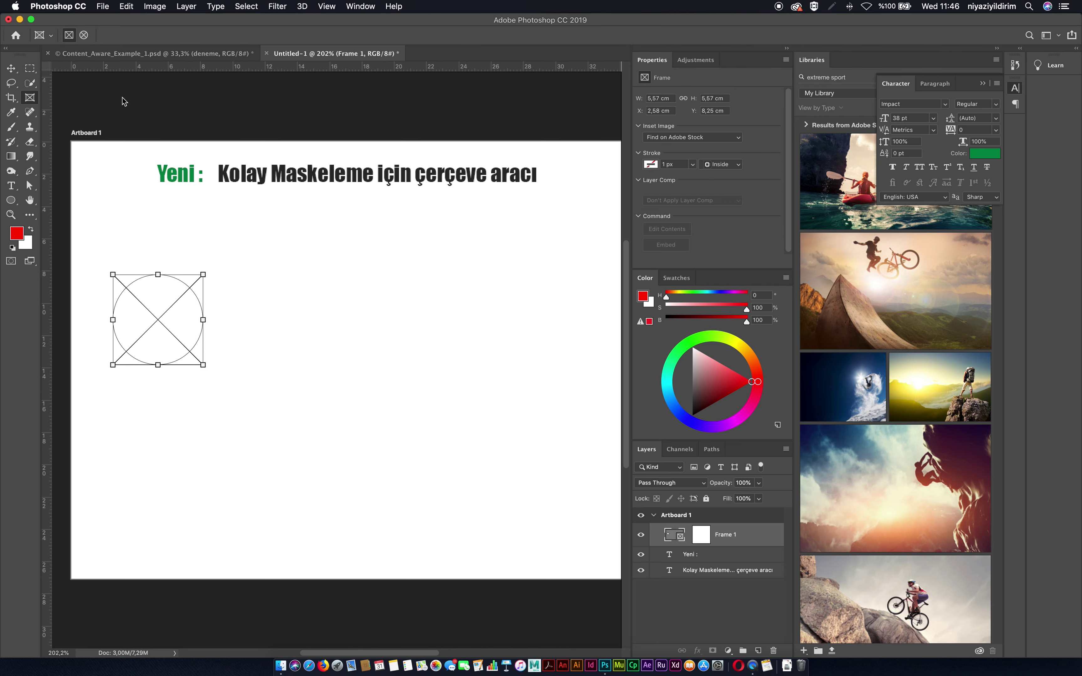
{"action": "left_click_drag", "start_coordinate": [248, 259], "coordinate": [339, 352]}
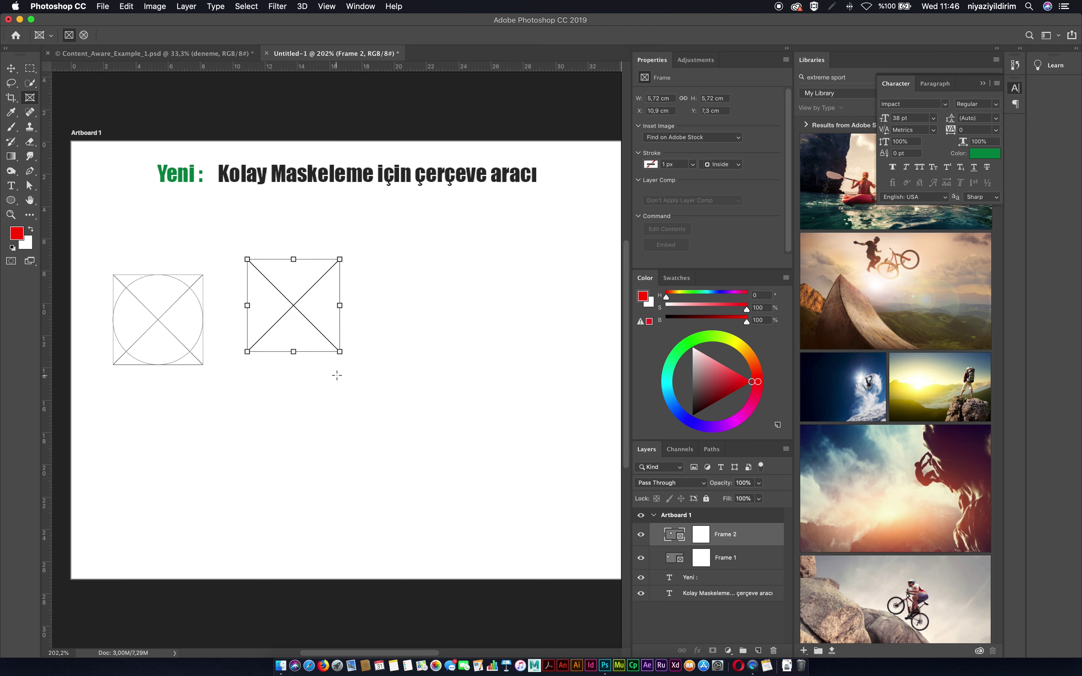
{"action": "left_click", "coordinate": [983, 83]}
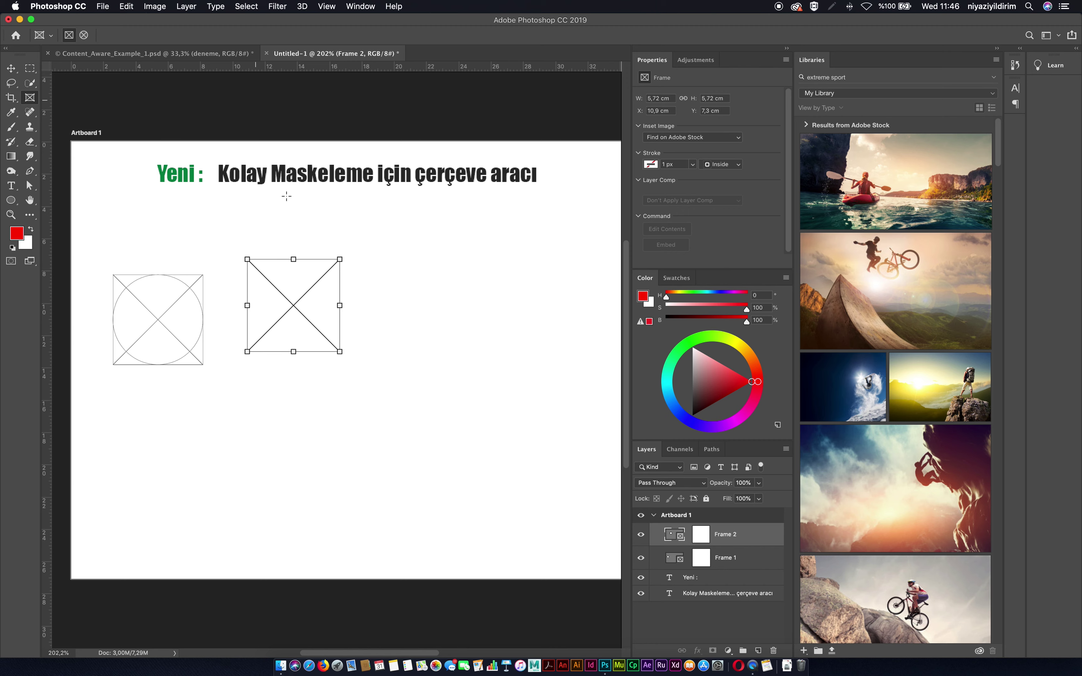
Step: Drop the 'Sport. Motion biker jumps' photo into the circular and square frames
{"action": "left_click_drag", "start_coordinate": [888, 315], "coordinate": [159, 326]}
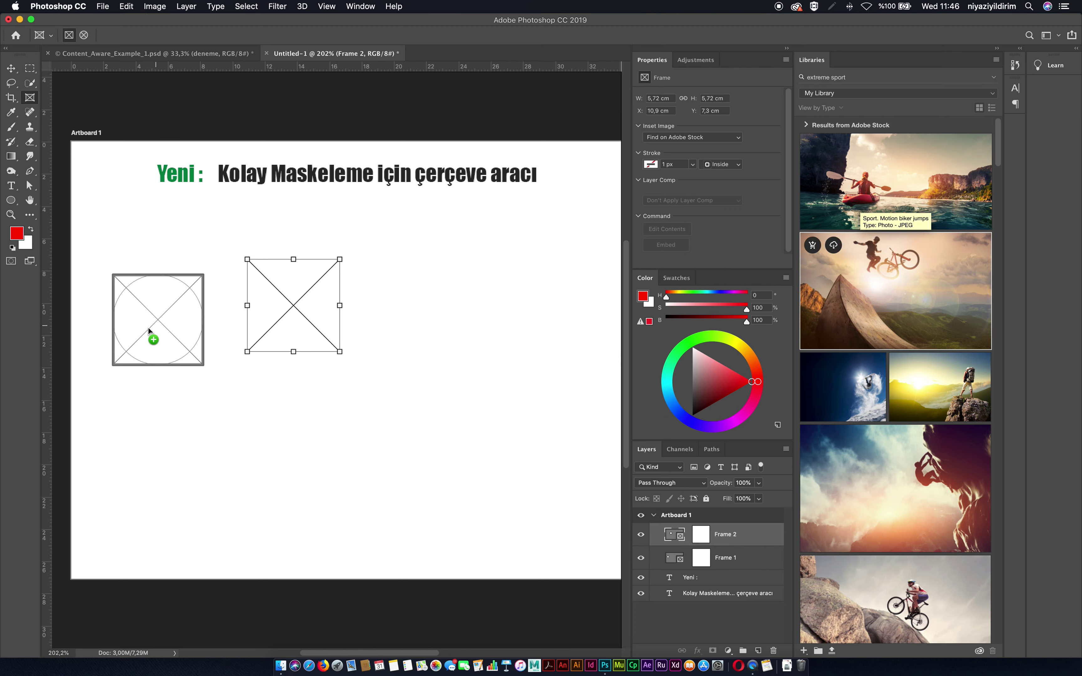
{"action": "left_click_drag", "start_coordinate": [895, 326], "coordinate": [308, 299]}
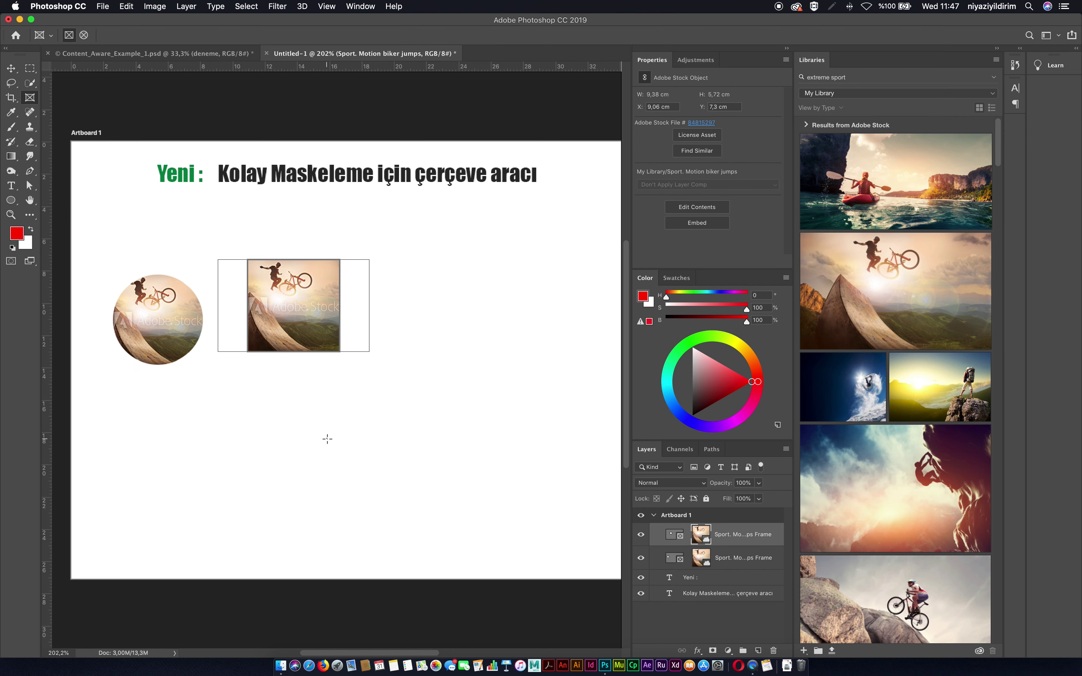
{"action": "left_click", "coordinate": [326, 390]}
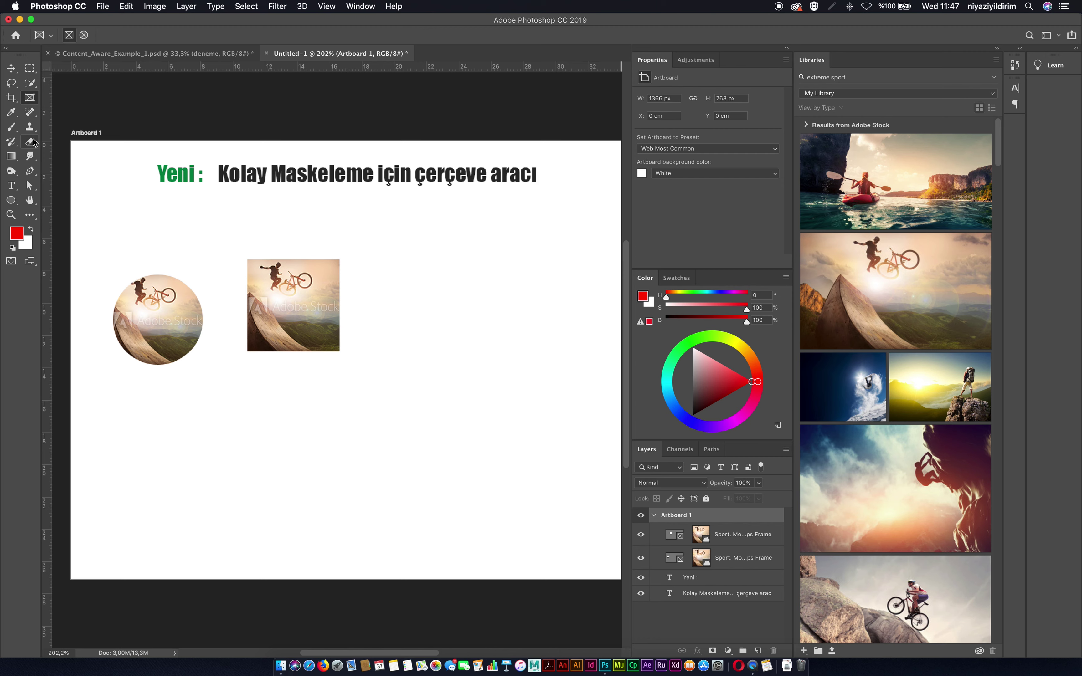
Step: Draw a closed, curved red leaf shape with the Pen tool below the circle
{"action": "left_click", "coordinate": [34, 175]}
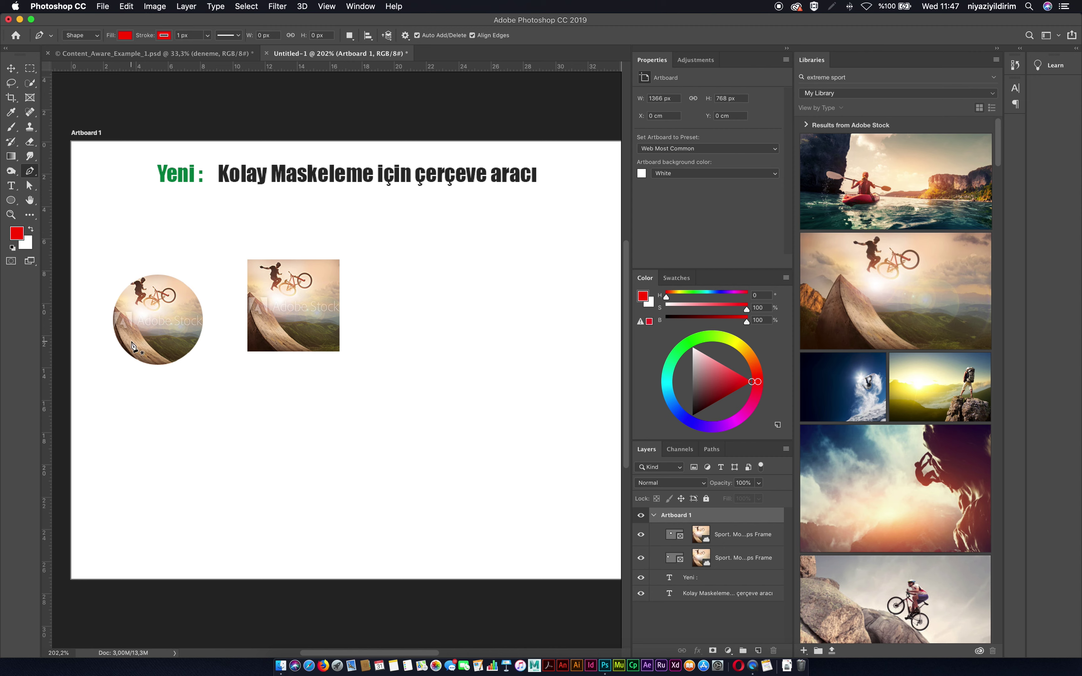
{"action": "left_click", "coordinate": [211, 443]}
{"action": "left_click_drag", "start_coordinate": [297, 423], "coordinate": [341, 445]}
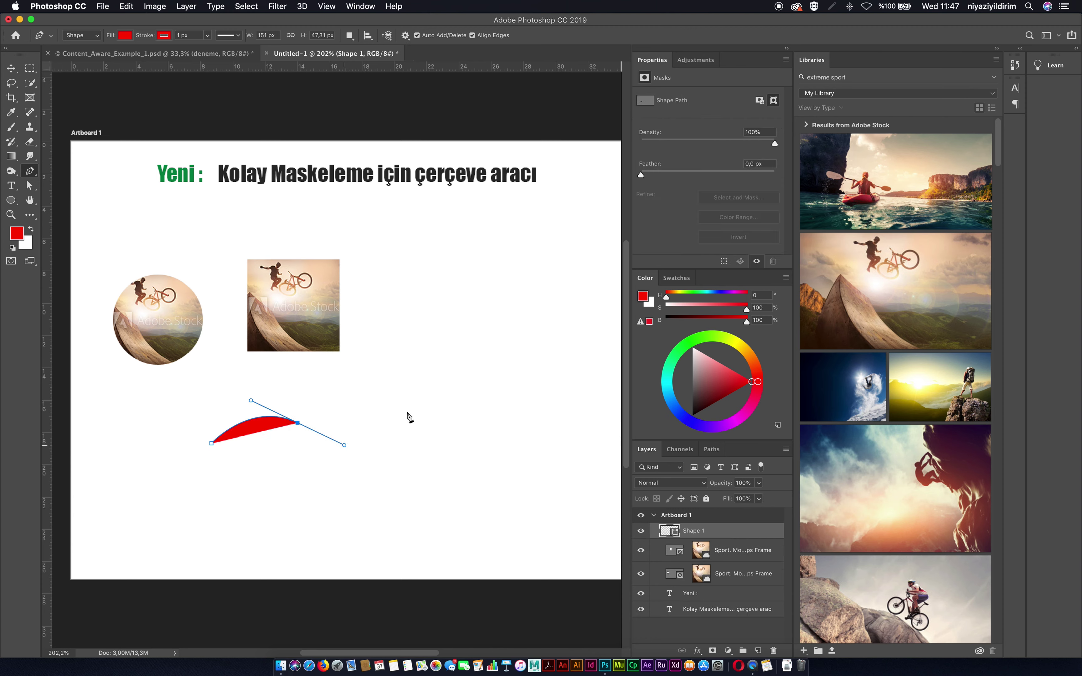
{"action": "left_click", "coordinate": [388, 397]}
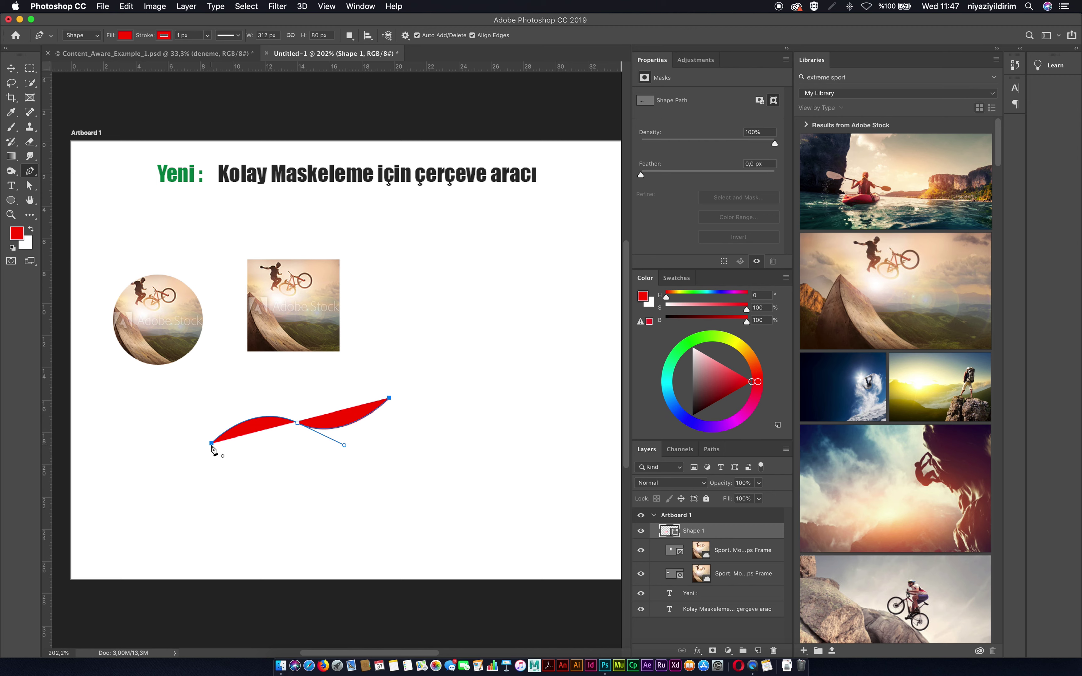
{"action": "left_click_drag", "start_coordinate": [211, 444], "coordinate": [306, 565]}
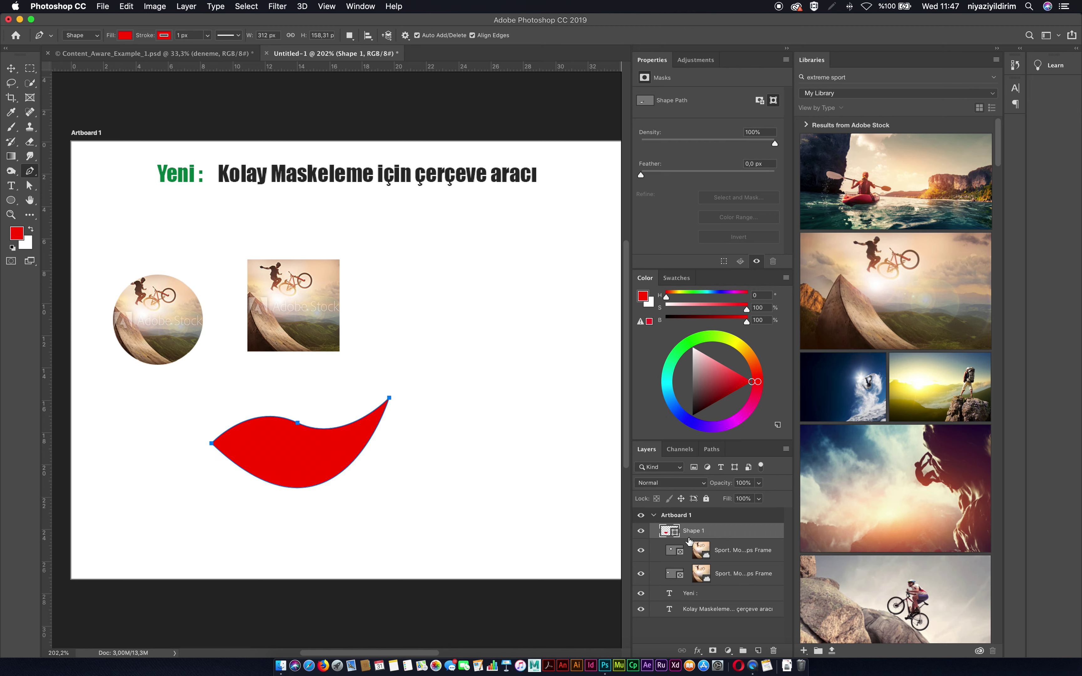
Step: Convert Shape 1 to a frame and fill it with the 'Lady with kayak' photo
{"action": "right_click", "coordinate": [711, 535]}
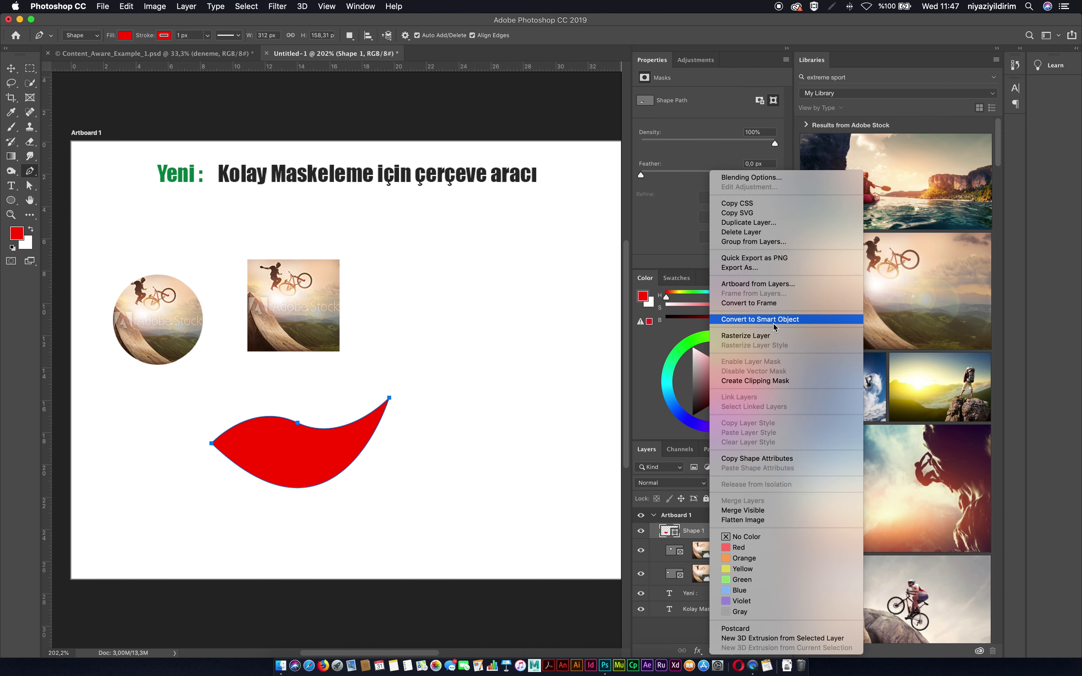
{"action": "left_click", "coordinate": [775, 304]}
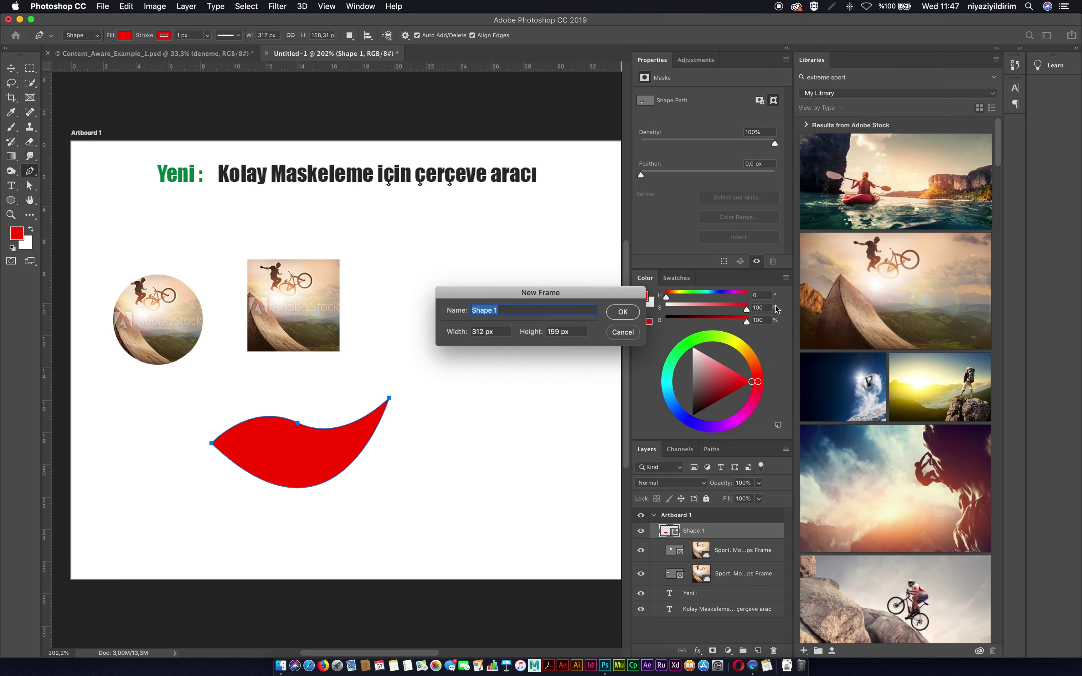
{"action": "left_click", "coordinate": [623, 312]}
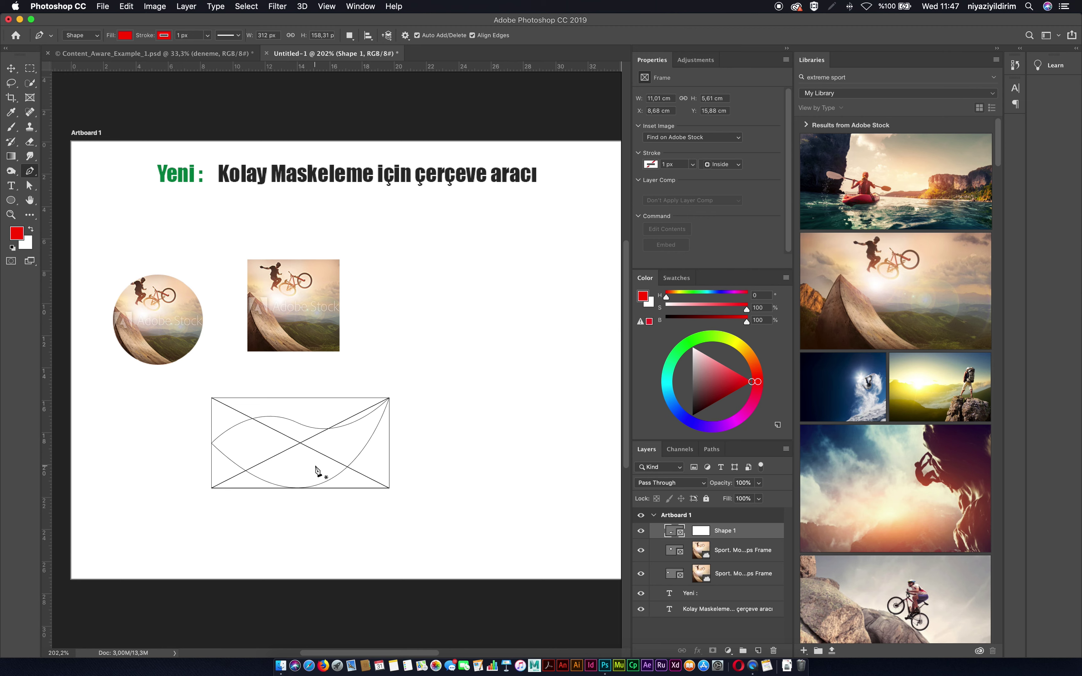
{"action": "mouse_move", "coordinate": [876, 205]}
{"action": "left_mouse_down"}
{"action": "mouse_move", "coordinate": [537, 334]}
{"action": "mouse_move", "coordinate": [293, 461]}
{"action": "left_mouse_up"}
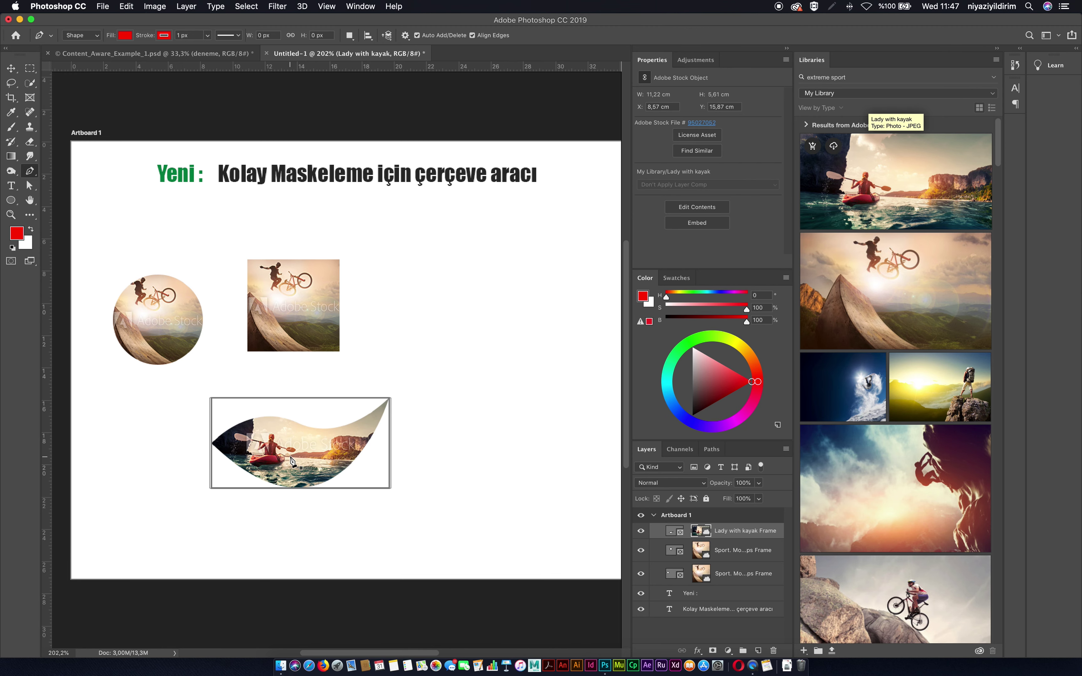